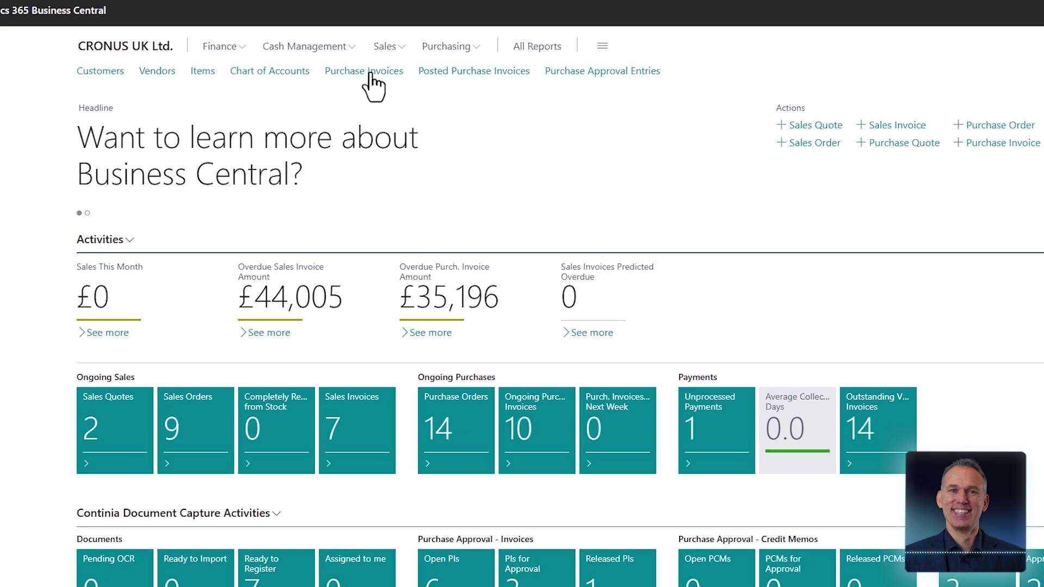
# Open the Purchase Invoices list and select Nod Publishers invoice 107217 to show its documents
pyautogui.click(370, 73)
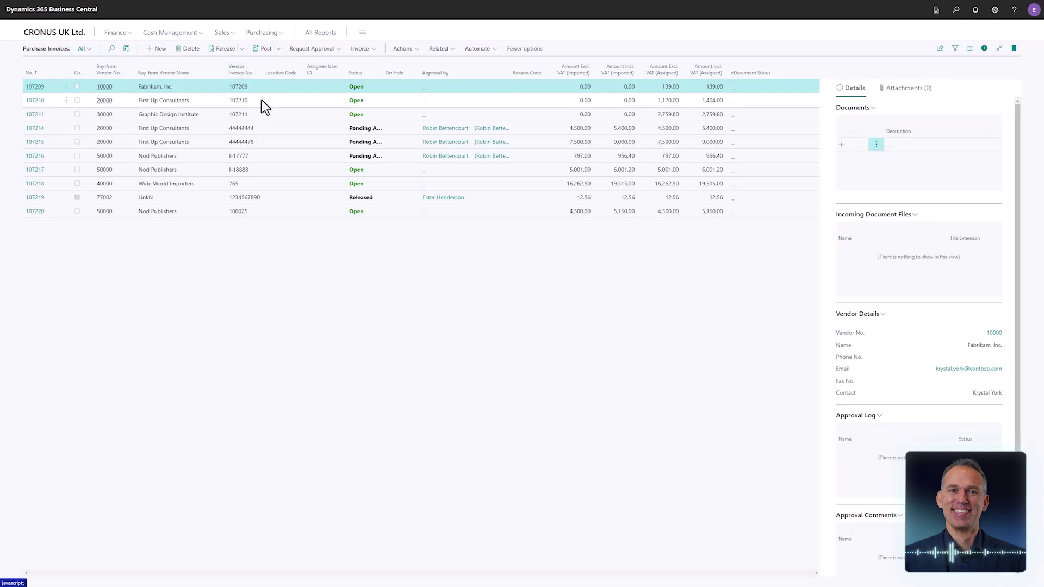
pyautogui.click(253, 168)
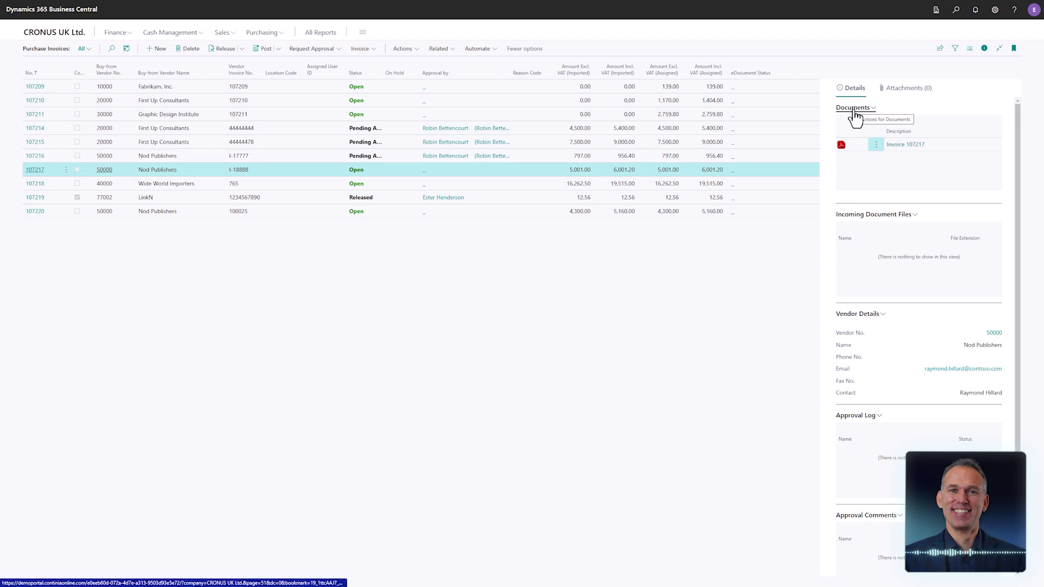
# Drag NP - Confirmation.pdf from File Explorer into invoice 107217's Documents FactBox
pyautogui.hotkey('alt', 'Tab')
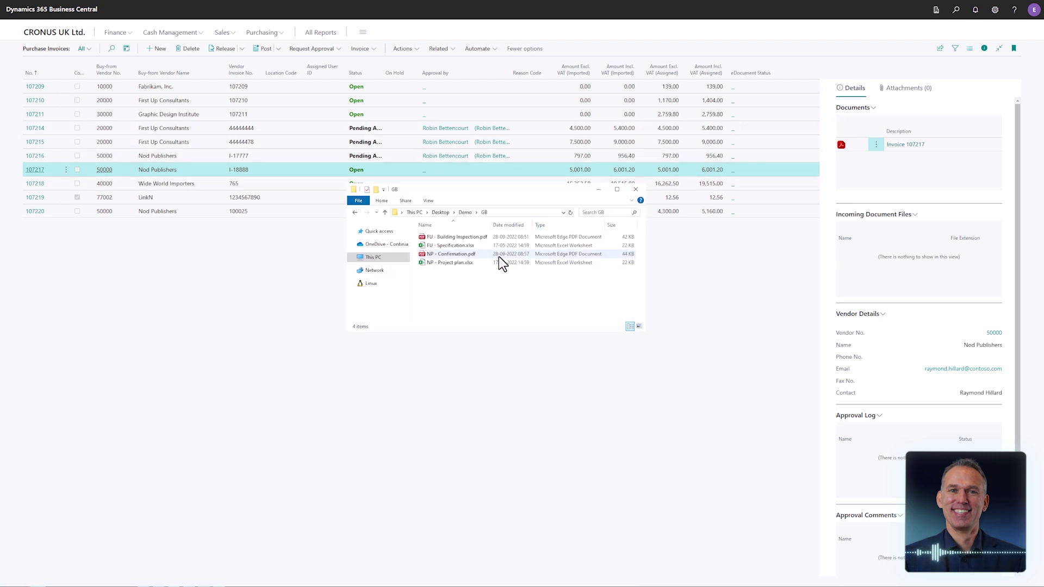
pyautogui.click(458, 253)
pyautogui.moveTo(458, 253); pyautogui.dragTo(896, 176)
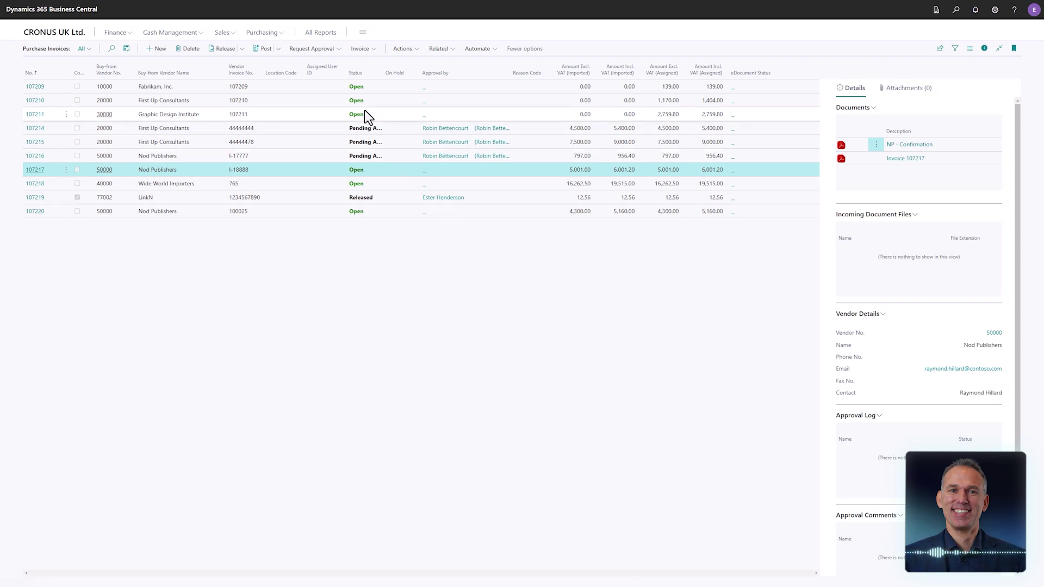
# Send an approval request for invoice 107217, confirm it, and return to the Role Center
pyautogui.click(337, 50)
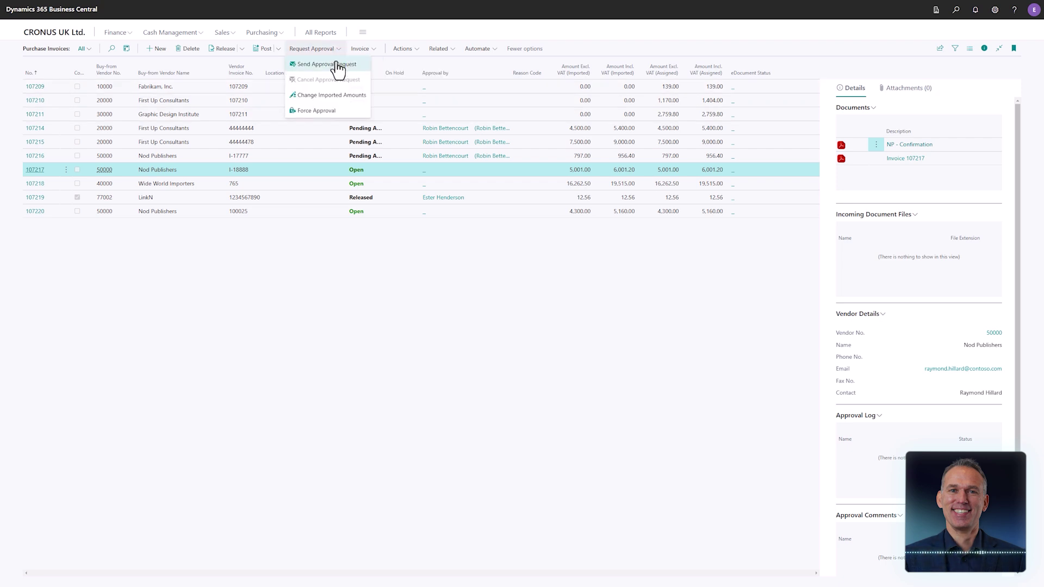
pyautogui.click(338, 67)
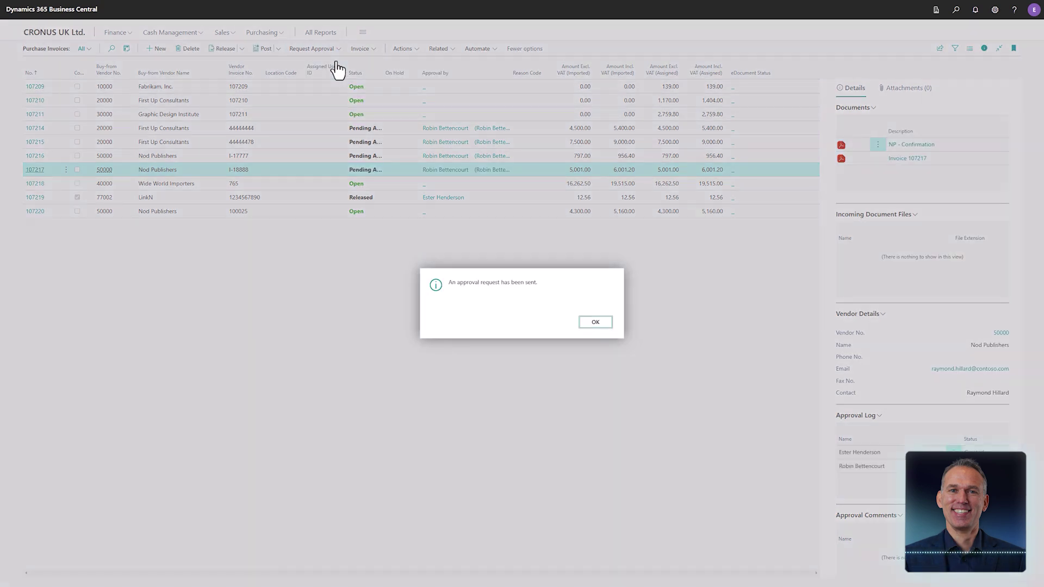
pyautogui.click(598, 323)
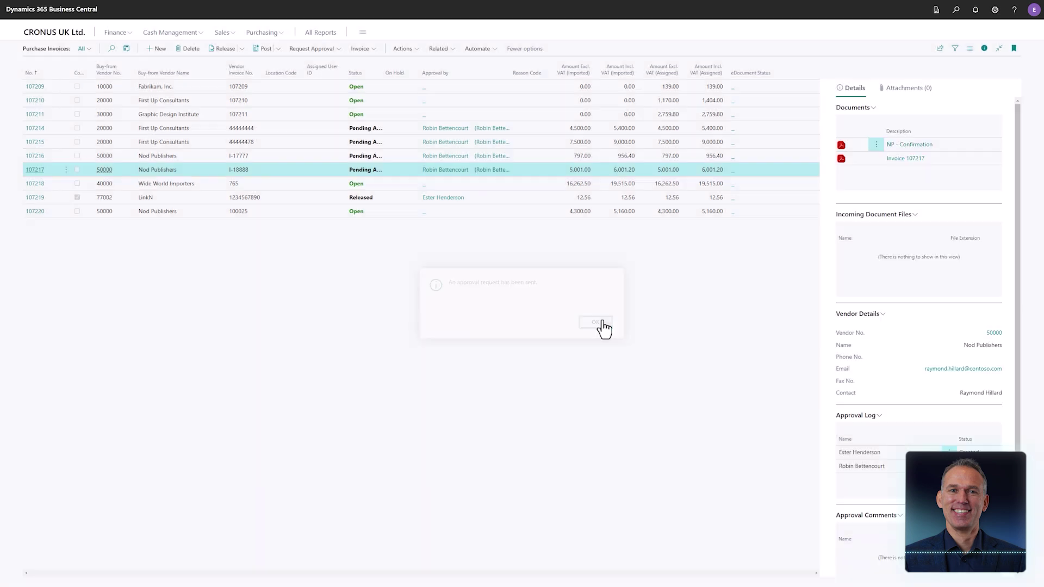
pyautogui.press('Escape')
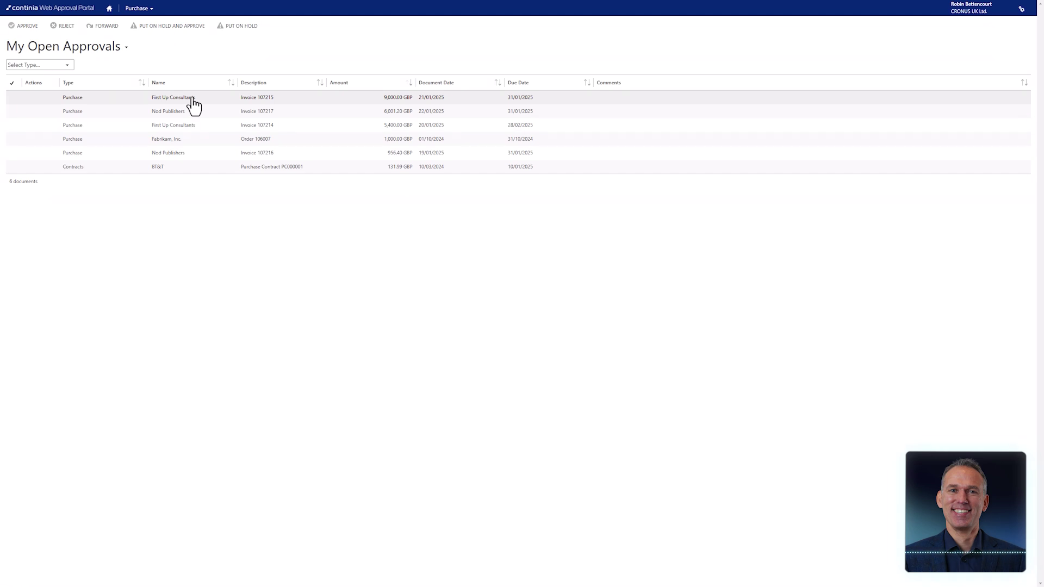
# Open First Up Consultants invoice 107215 and review its 7,500.00 G/L 31010 Office Supplies line
pyautogui.click(194, 99)
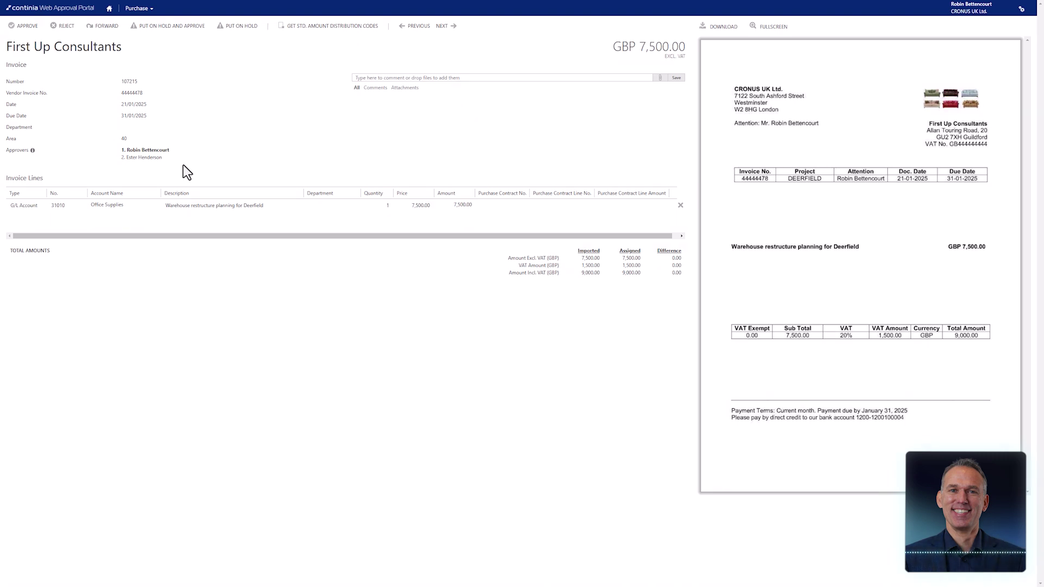
pyautogui.click(181, 207)
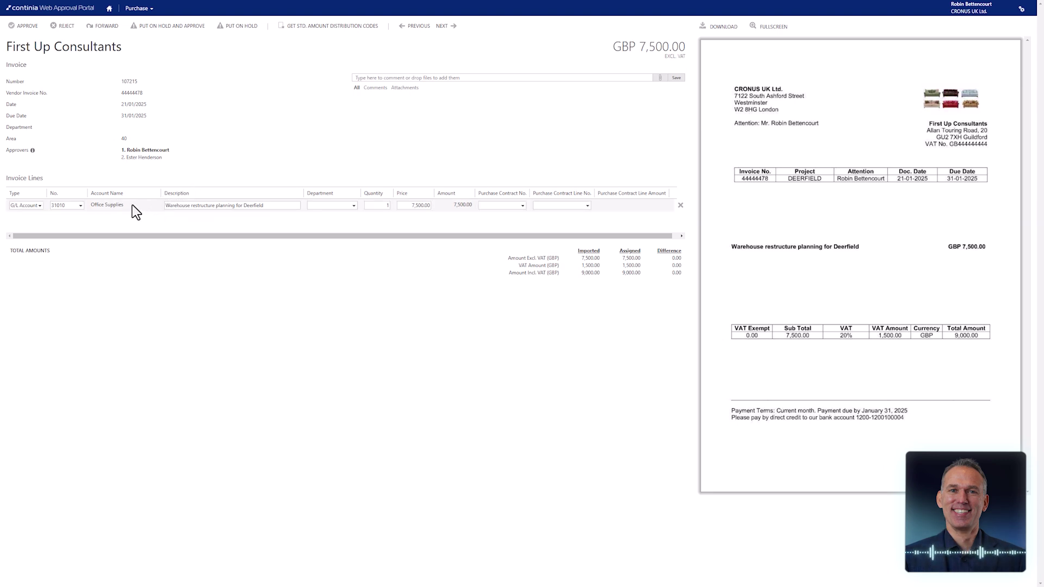
pyautogui.click(323, 191)
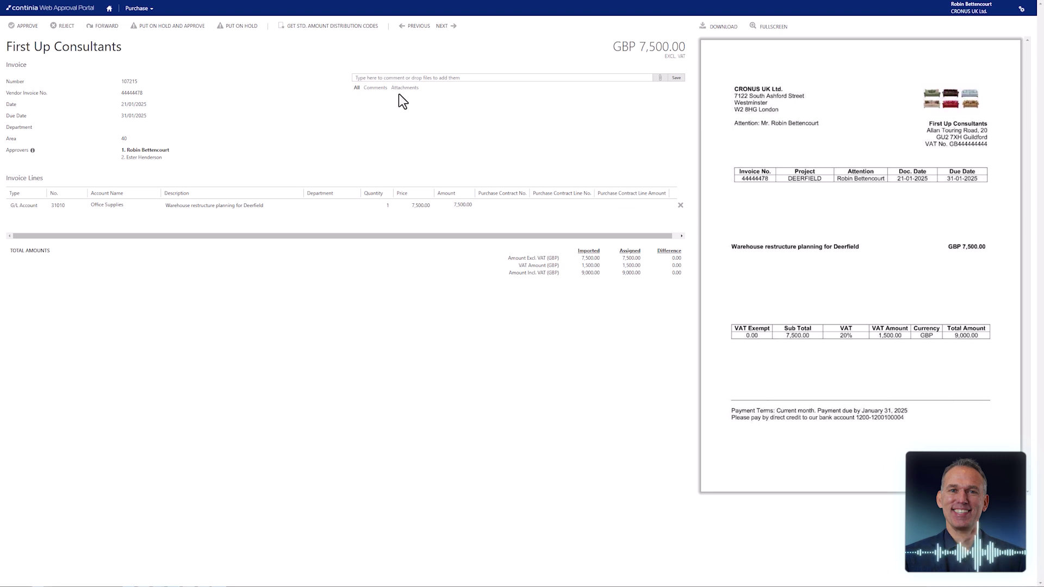
# Attach FU - Building Inspection.pdf to invoice 107215, preview it, then show the original invoice again
pyautogui.hotkey('alt', 'Tab')
pyautogui.hotkey('alt', 'Tab')
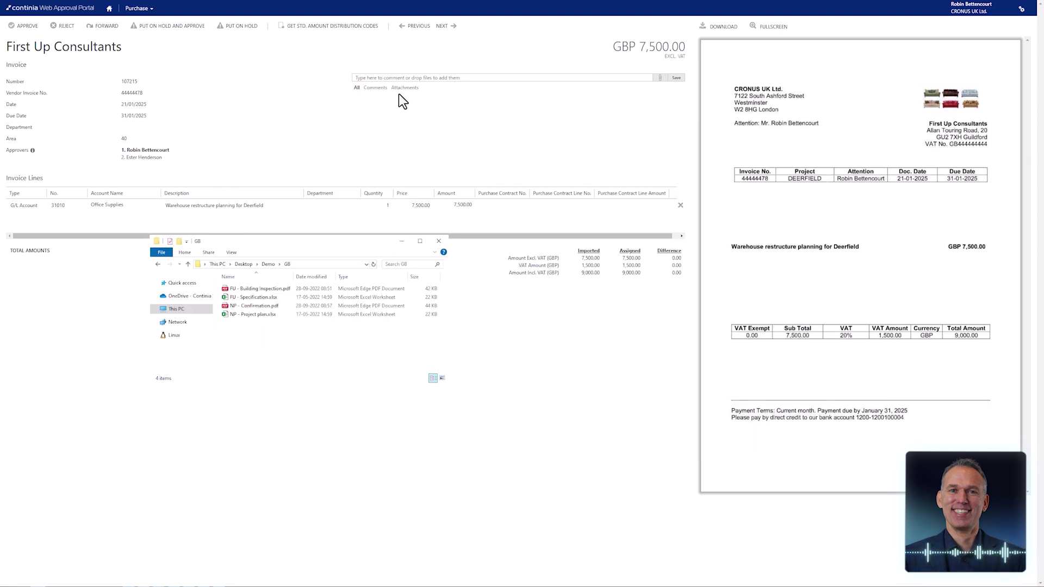
pyautogui.moveTo(265, 289); pyautogui.dragTo(412, 132)
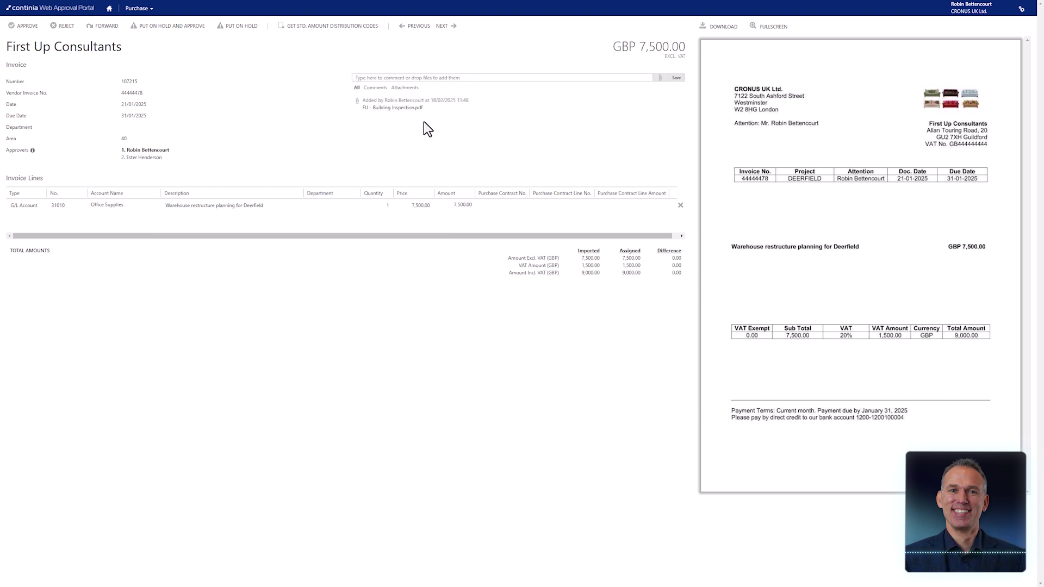
pyautogui.click(629, 101)
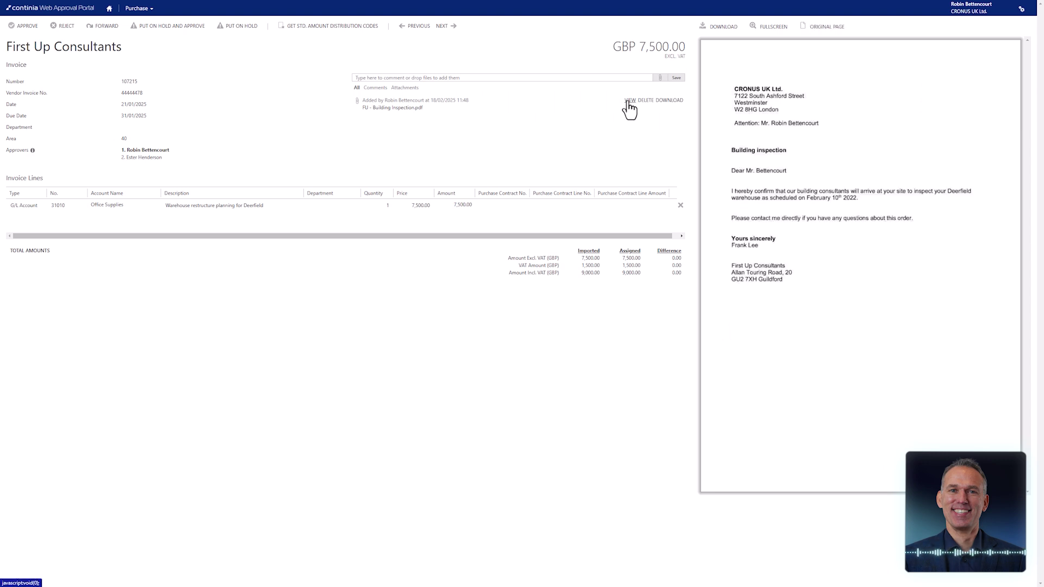
pyautogui.click(815, 30)
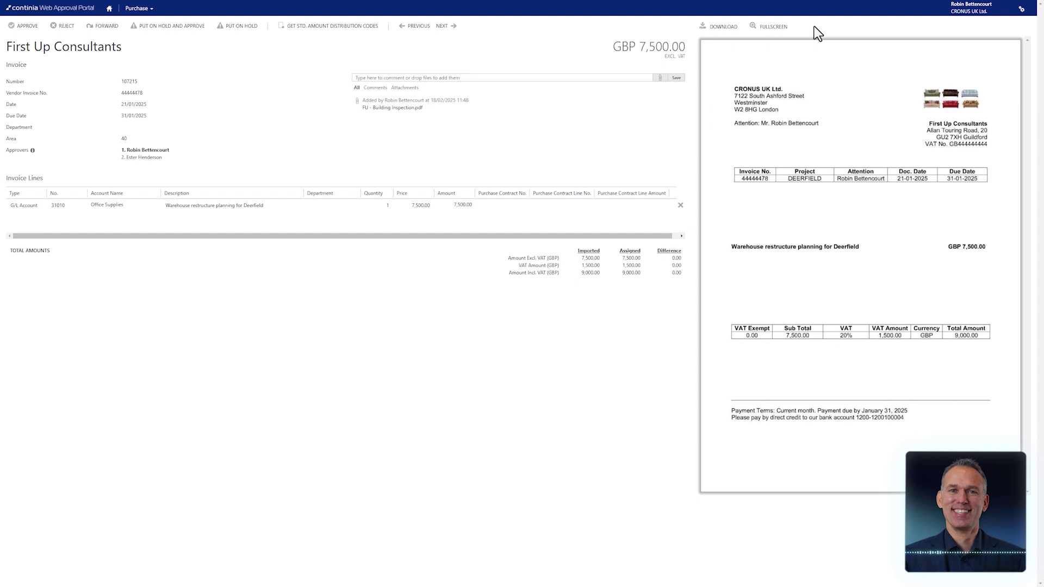
# Post the comment 'Everything is great!' on invoice 107215
pyautogui.click(612, 77)
pyautogui.write('Everyt')
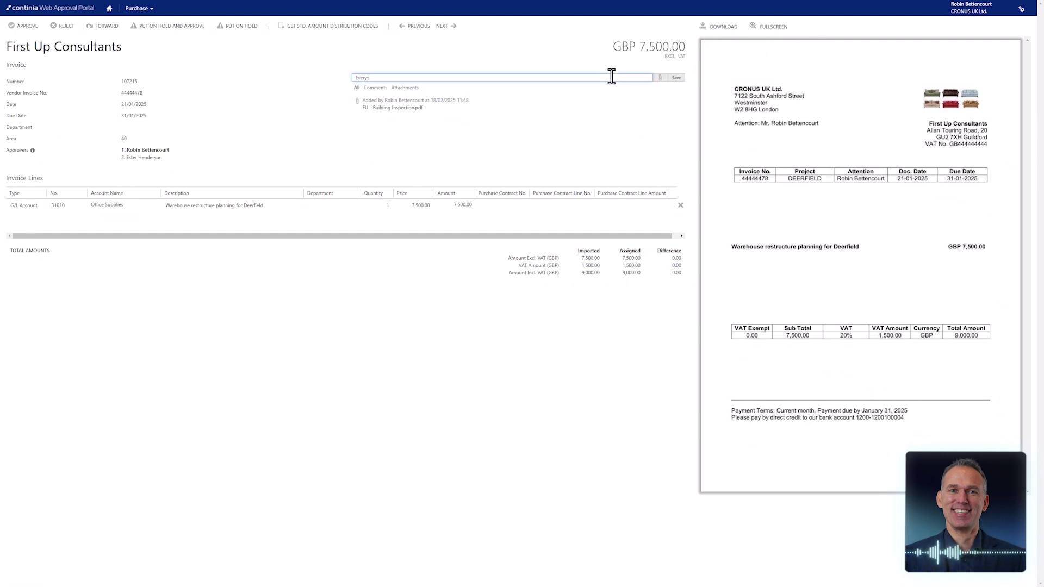
pyautogui.write('hing is great!')
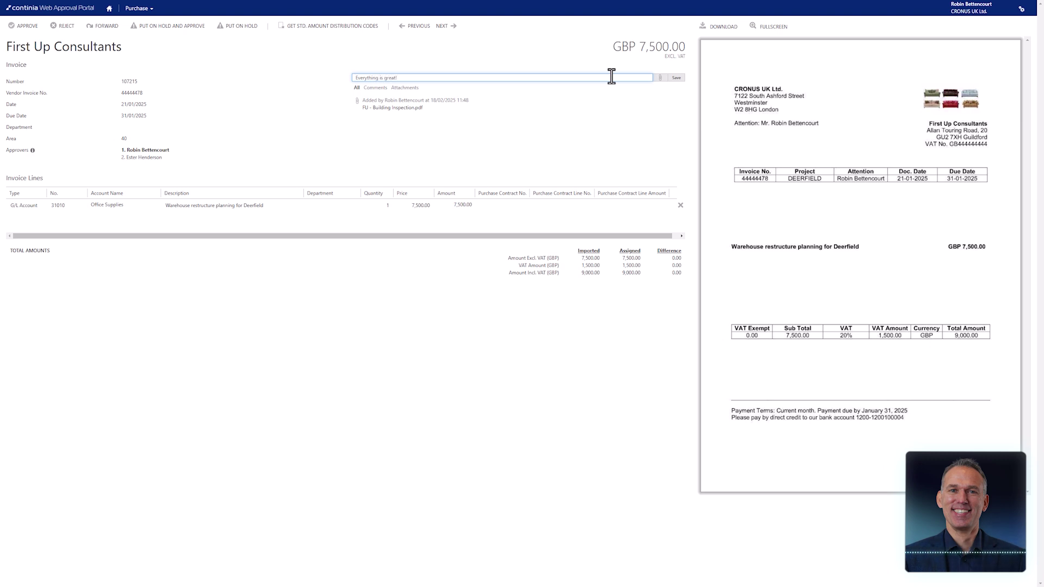
pyautogui.press('Return')
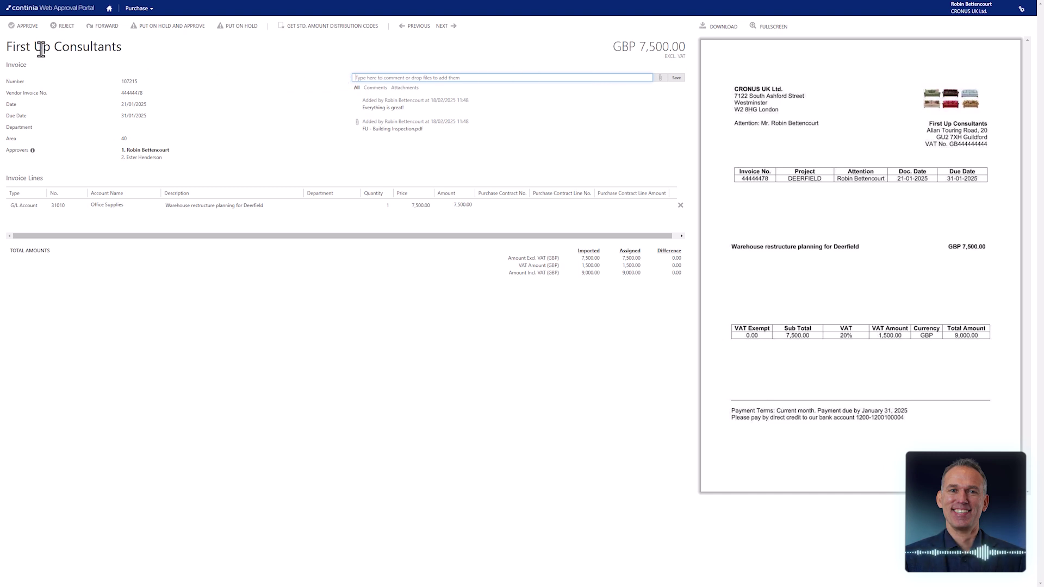
# Approve invoice 107215 and go back to My Open Approvals, now showing 5 documents
pyautogui.click(17, 30)
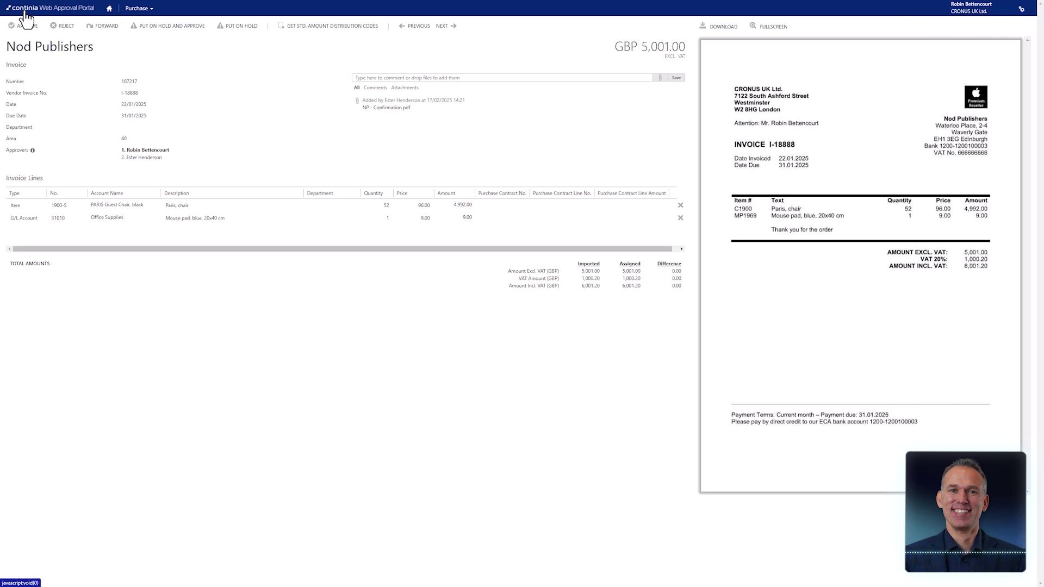
pyautogui.click(26, 12)
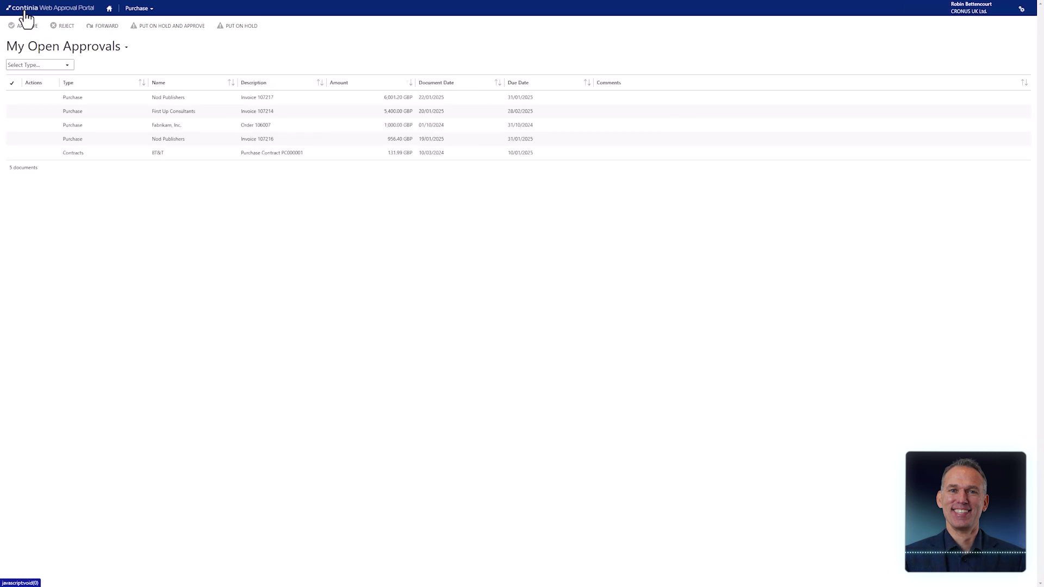
# Open invoice 107214, edit its 4,500.00 Office Supplies line, and add a blank second line
pyautogui.click(251, 119)
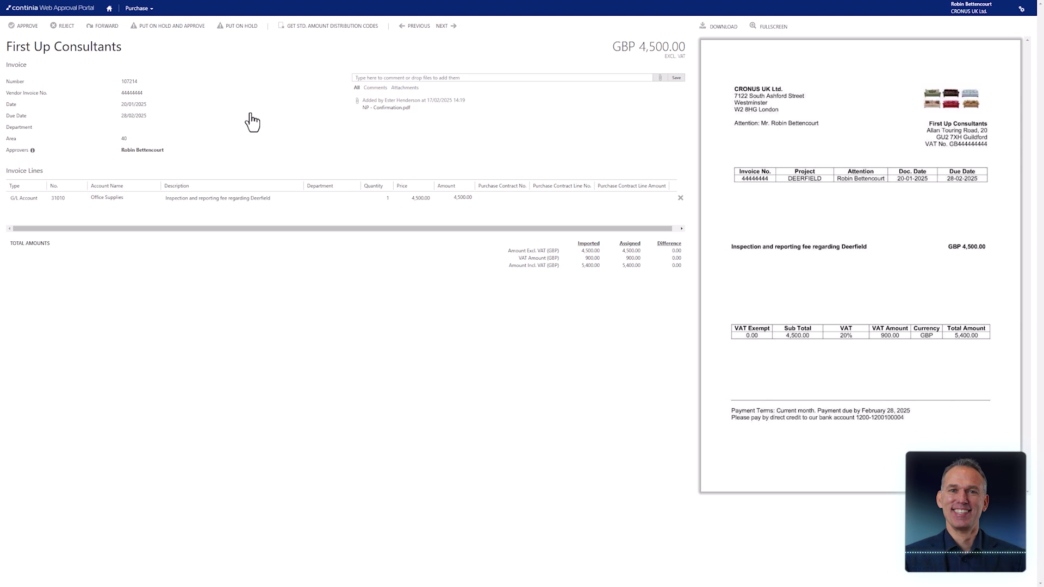
pyautogui.click(70, 200)
pyautogui.click(81, 200)
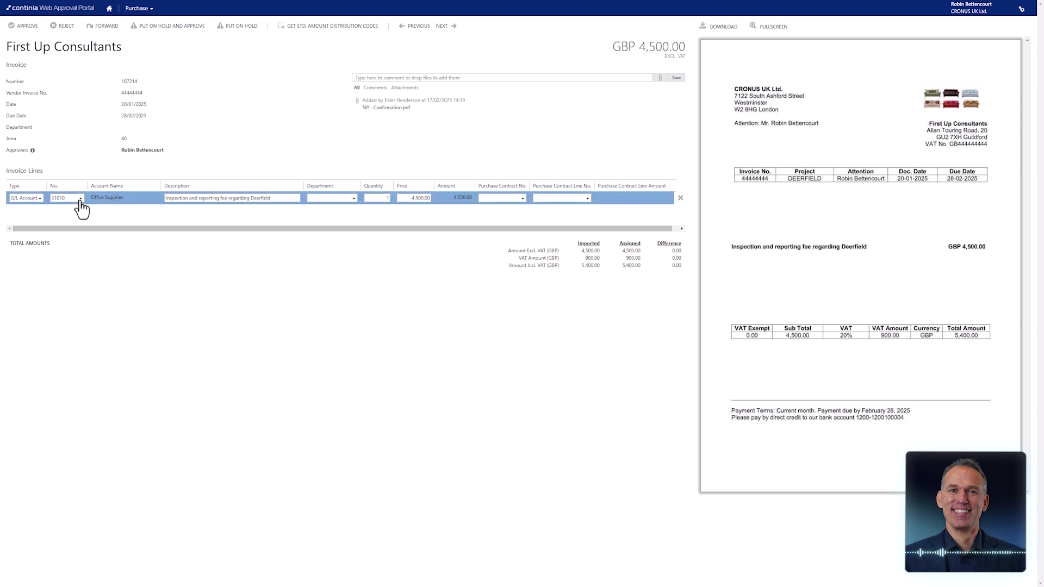
pyautogui.click(80, 200)
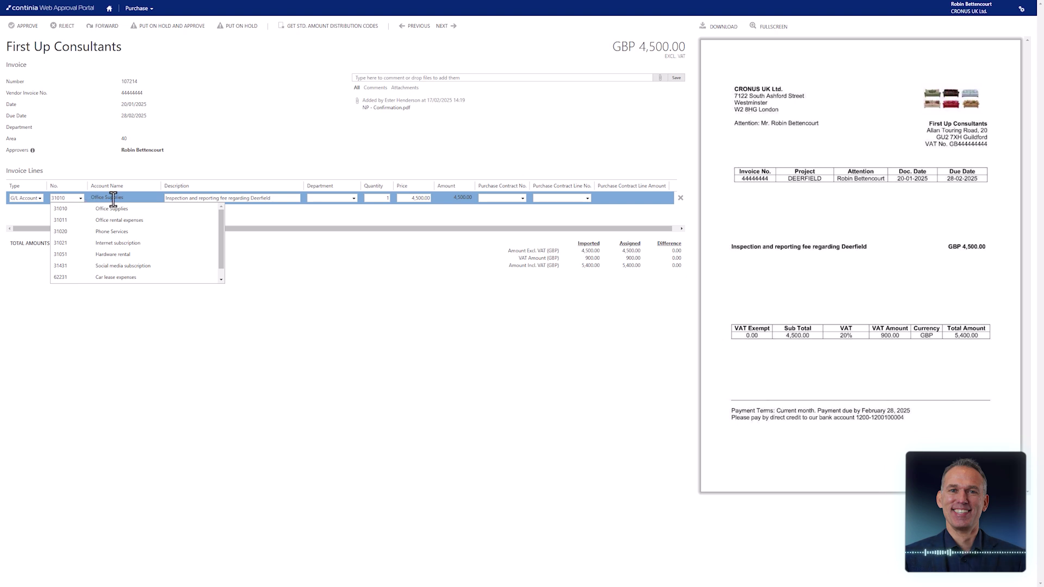
pyautogui.click(406, 198)
pyautogui.moveTo(406, 197); pyautogui.dragTo(434, 204)
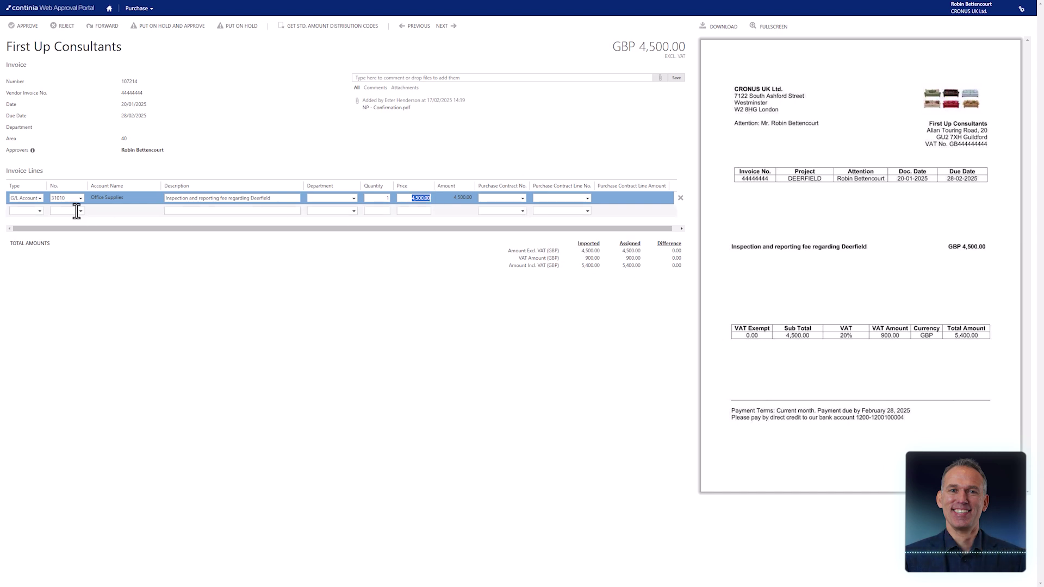
pyautogui.click(40, 212)
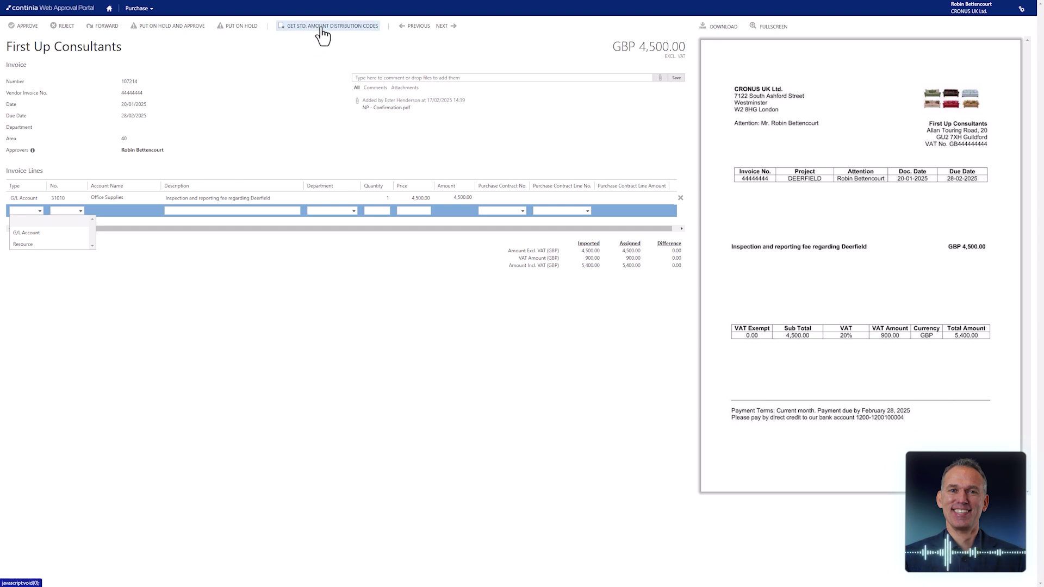
# Apply the OFFICE Office expenses distribution code, replacing existing lines, to split 4,500.00 across ADM, SALES, PROD
pyautogui.click(322, 29)
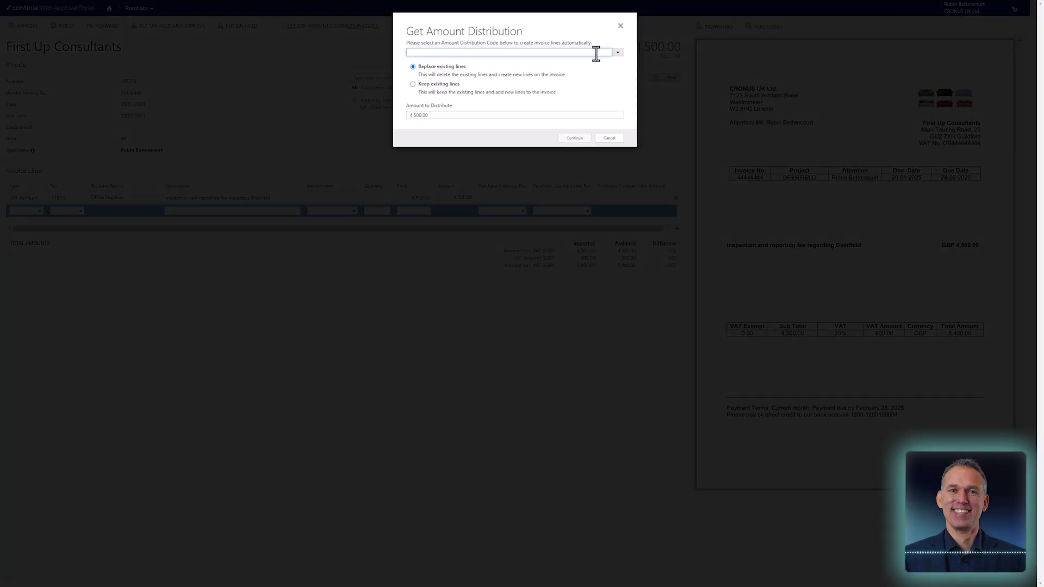
pyautogui.click(618, 54)
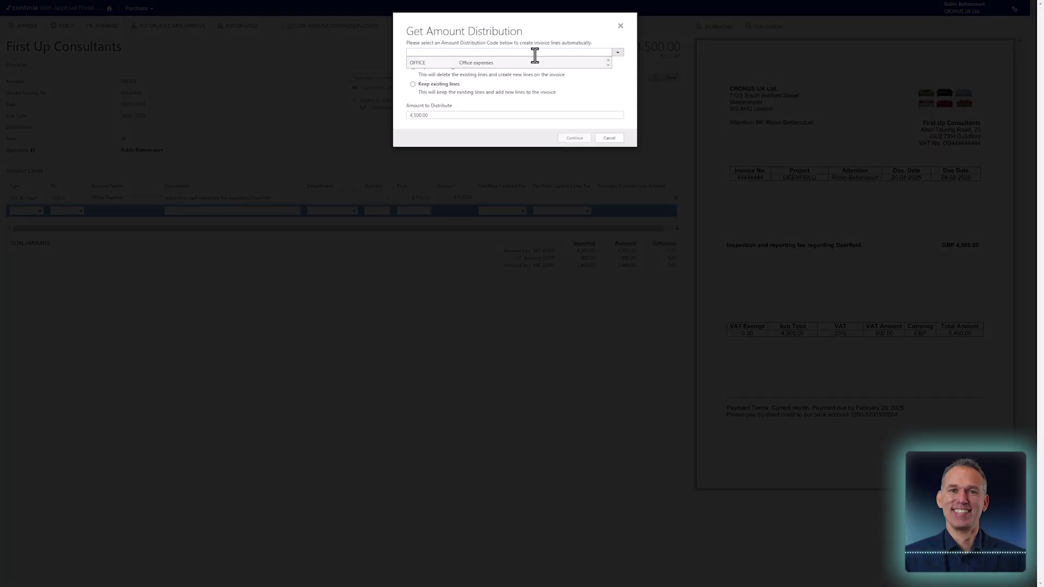
pyautogui.click(471, 64)
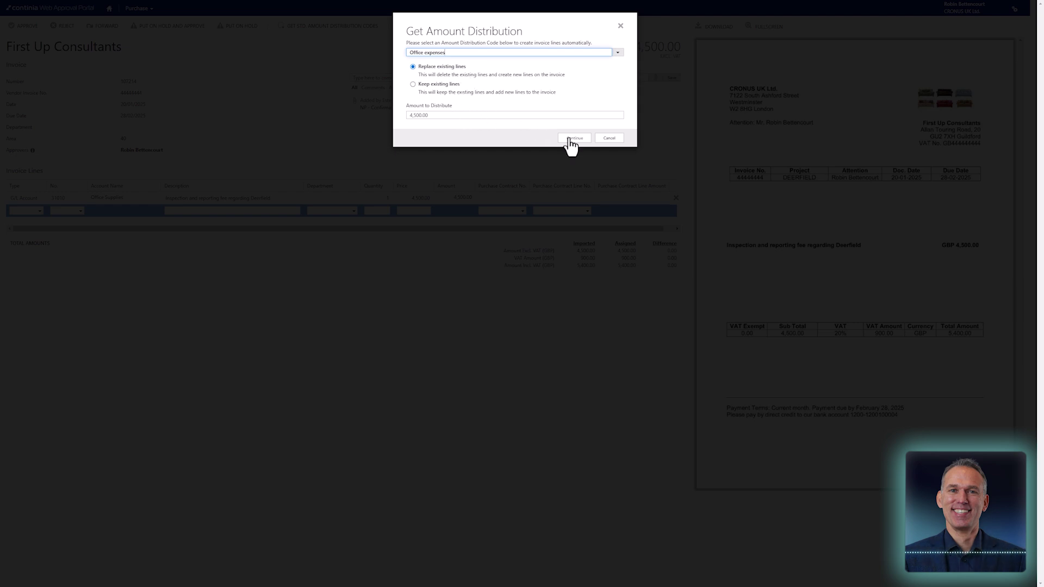
pyautogui.click(570, 139)
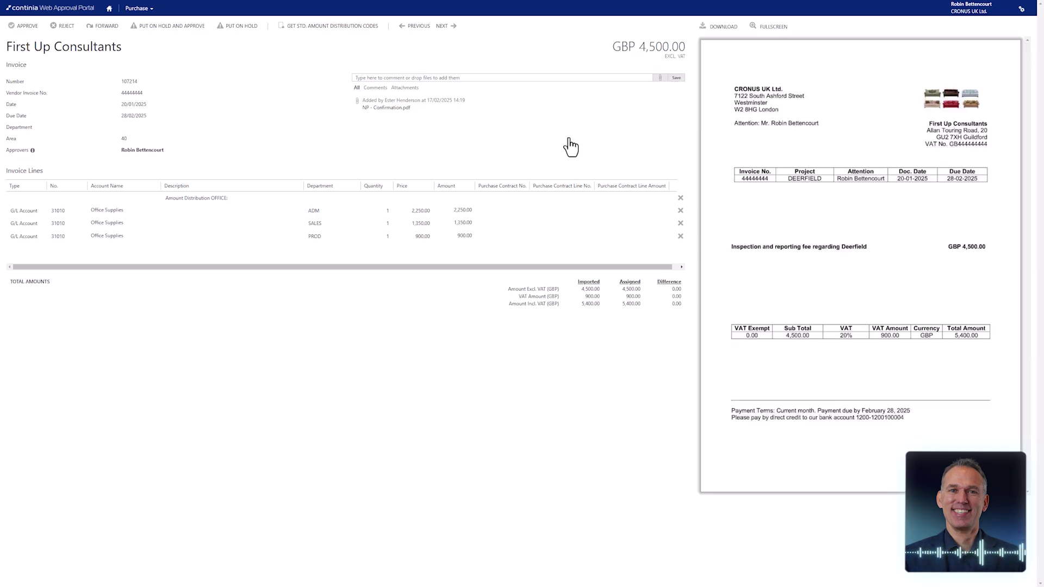
pyautogui.moveTo(367, 106)
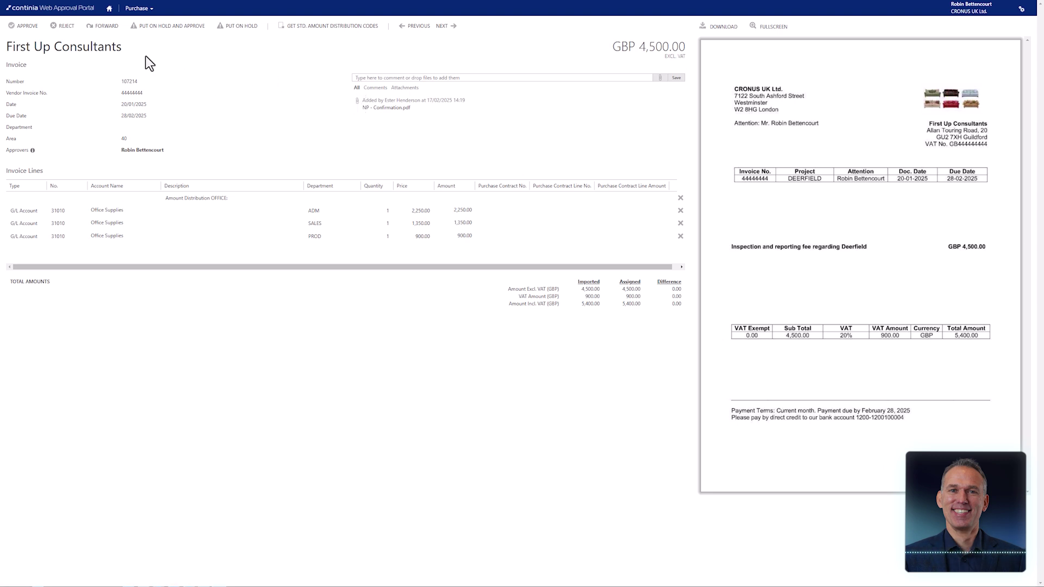
pyautogui.click(108, 36)
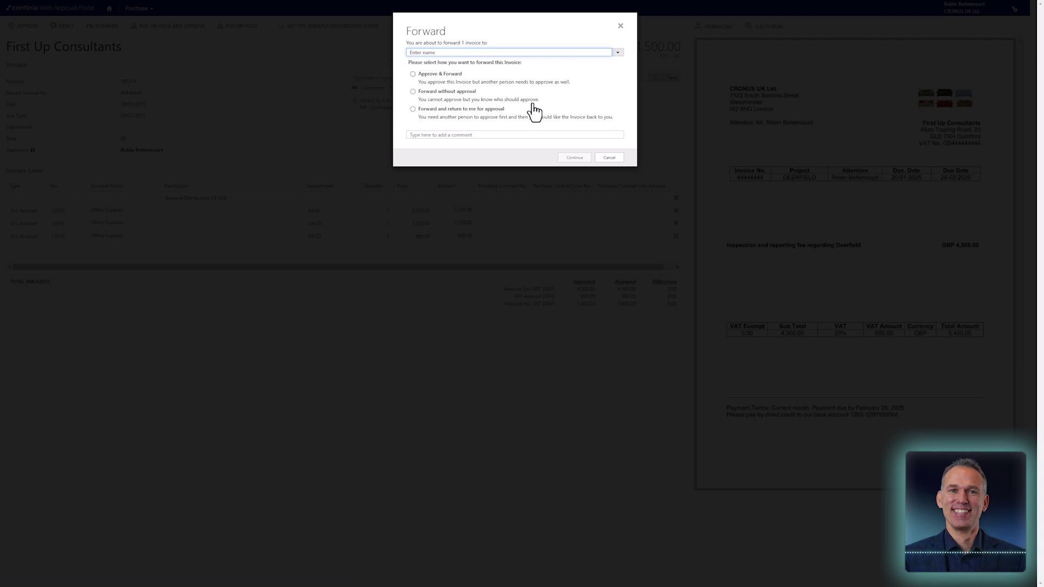
pyautogui.click(608, 158)
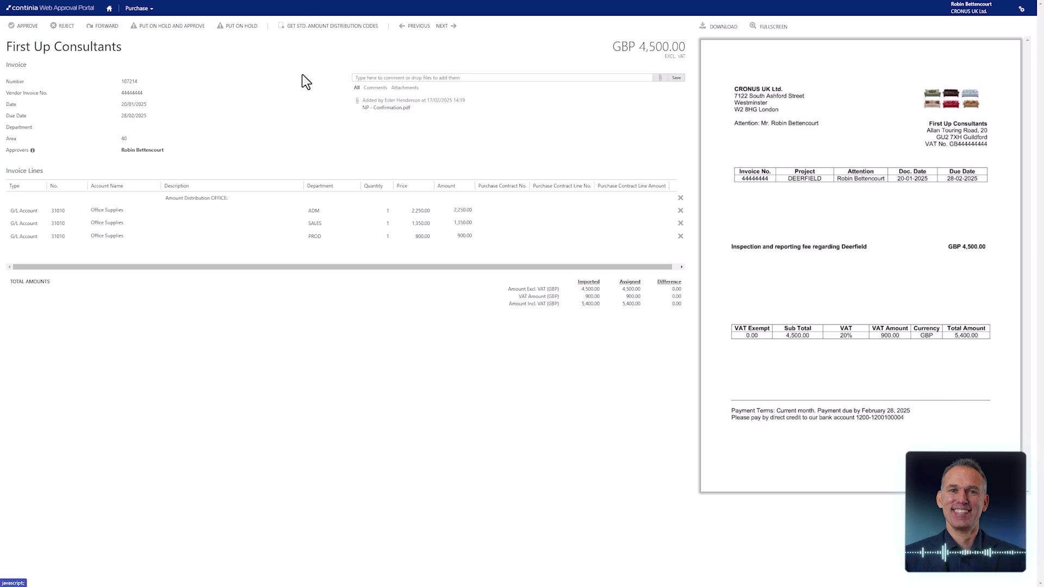
# In Settings, forward approvals from 18 to 23 February 2025 to a covering colleague
pyautogui.click(1022, 9)
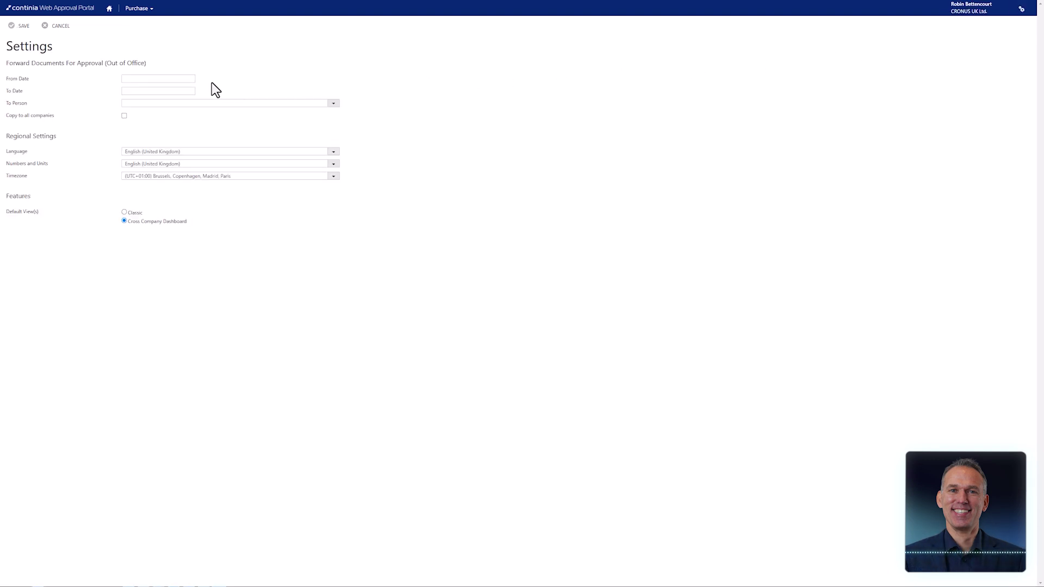
pyautogui.click(191, 78)
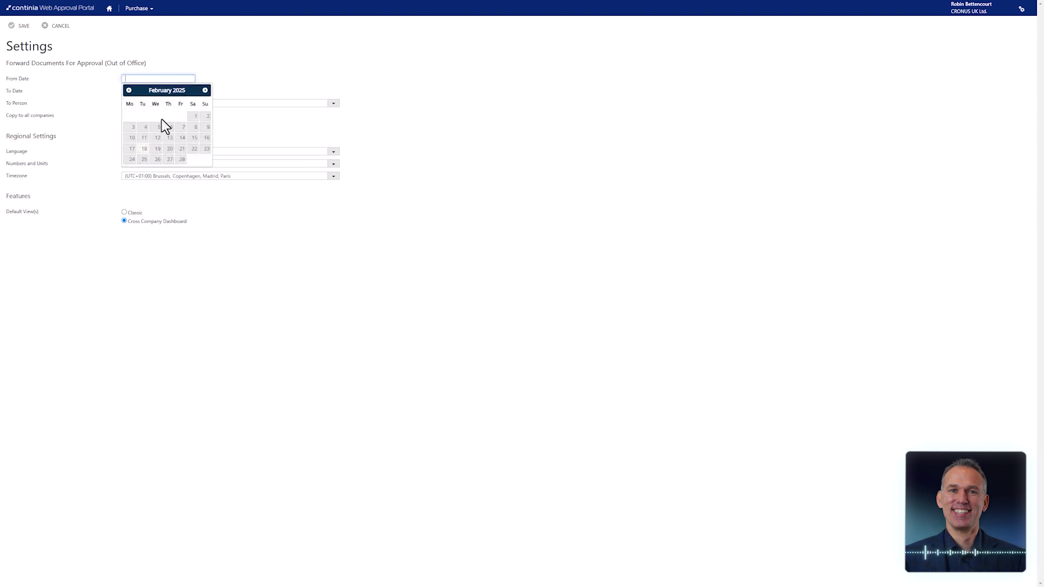
pyautogui.click(145, 150)
pyautogui.click(166, 91)
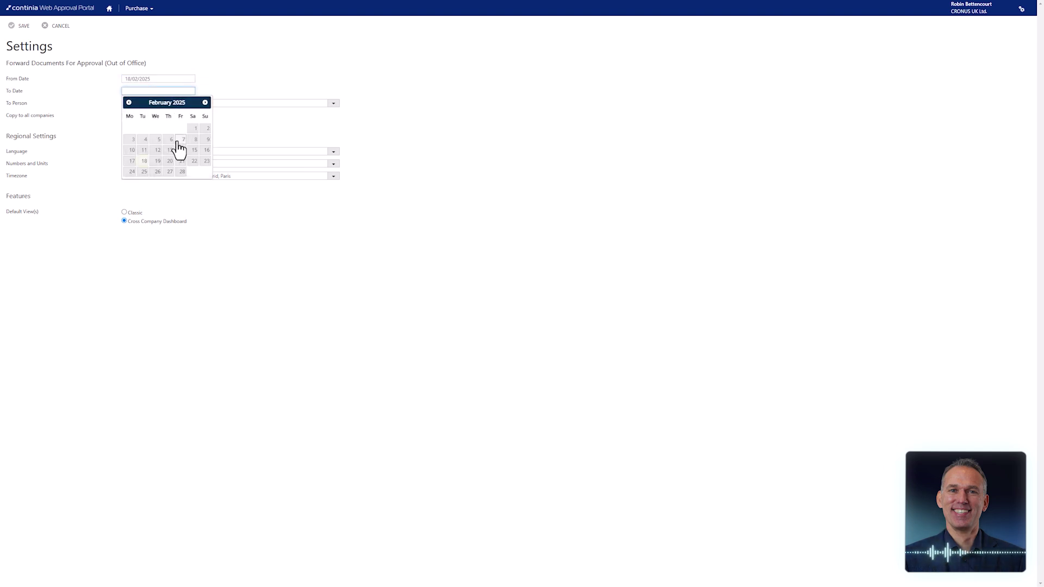
pyautogui.click(207, 162)
pyautogui.click(333, 104)
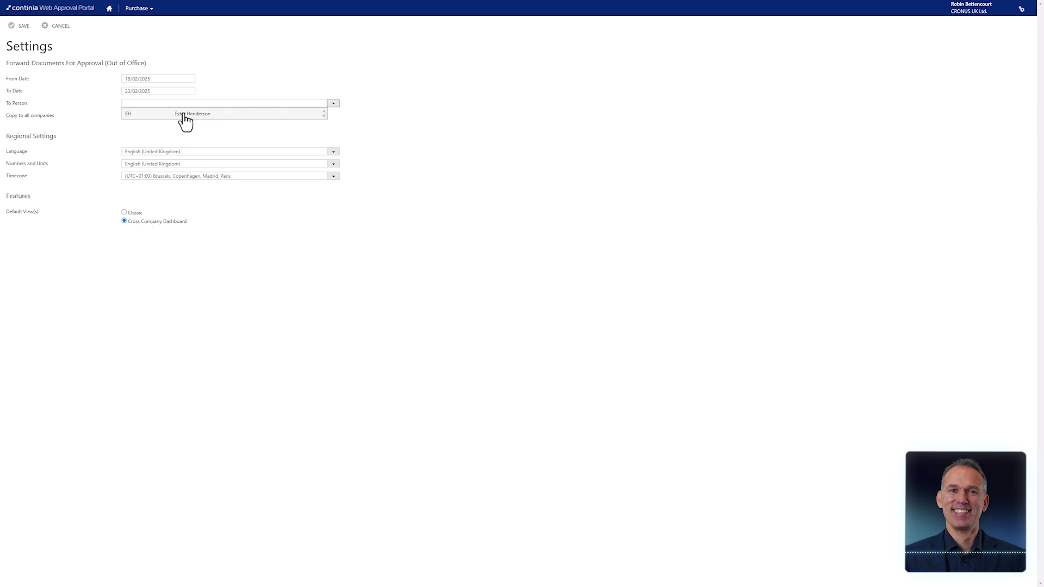
pyautogui.click(174, 120)
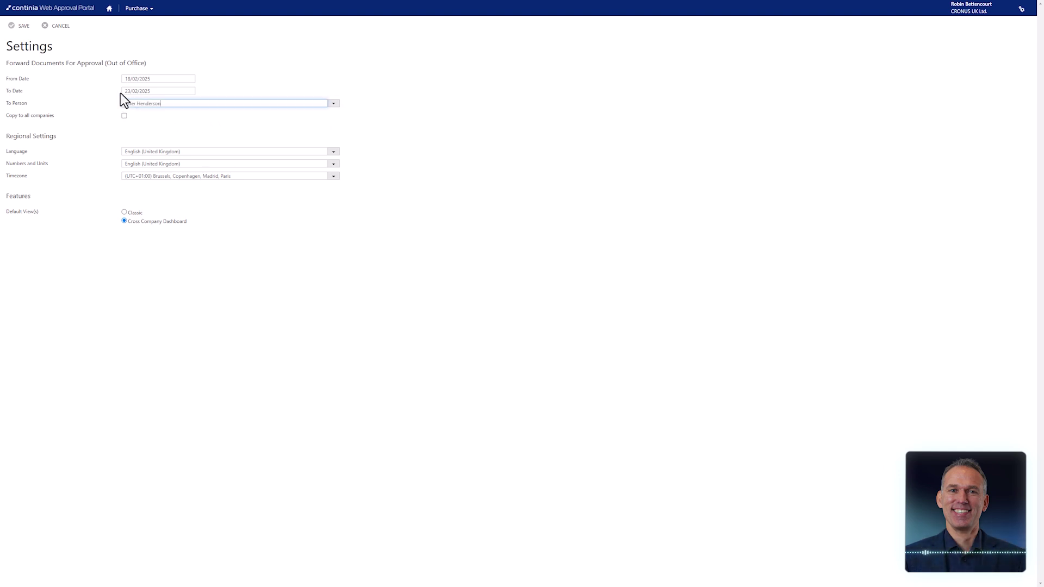
# Save the out-of-office forwarding settings and return to the CRONUS UK Ltd. Role Center
pyautogui.click(24, 27)
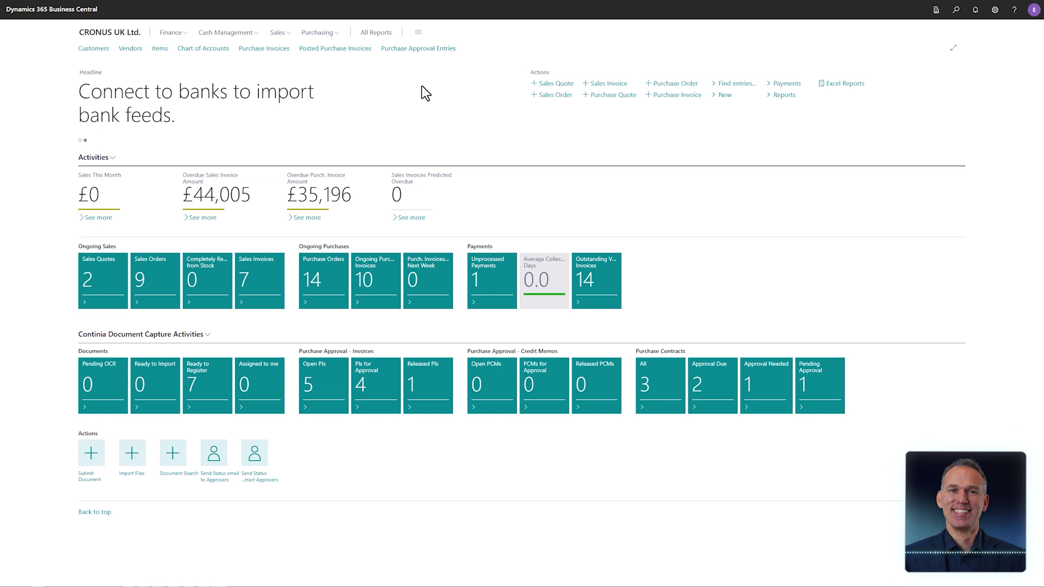
# Open Purchase Approval Entries from the Role Center navigation bar
pyautogui.click(413, 49)
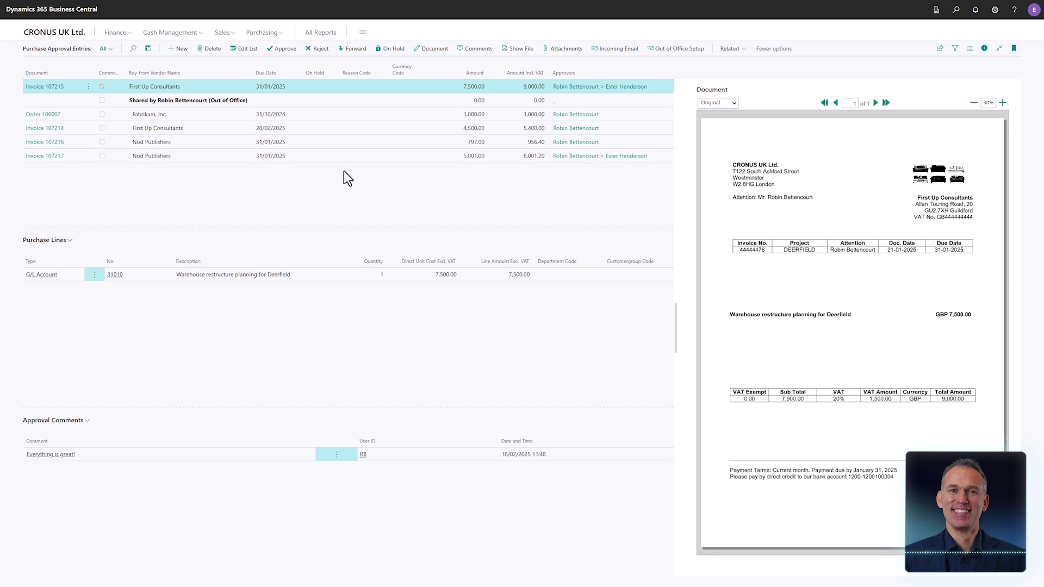
# Select Nod Publishers invoice 107216 and approve it
pyautogui.click(322, 142)
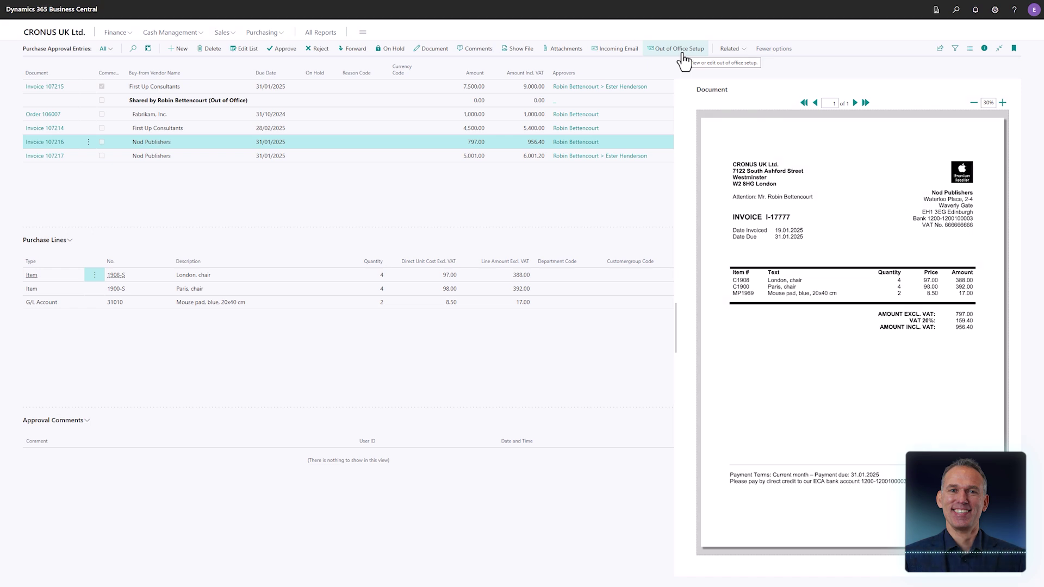
pyautogui.click(284, 53)
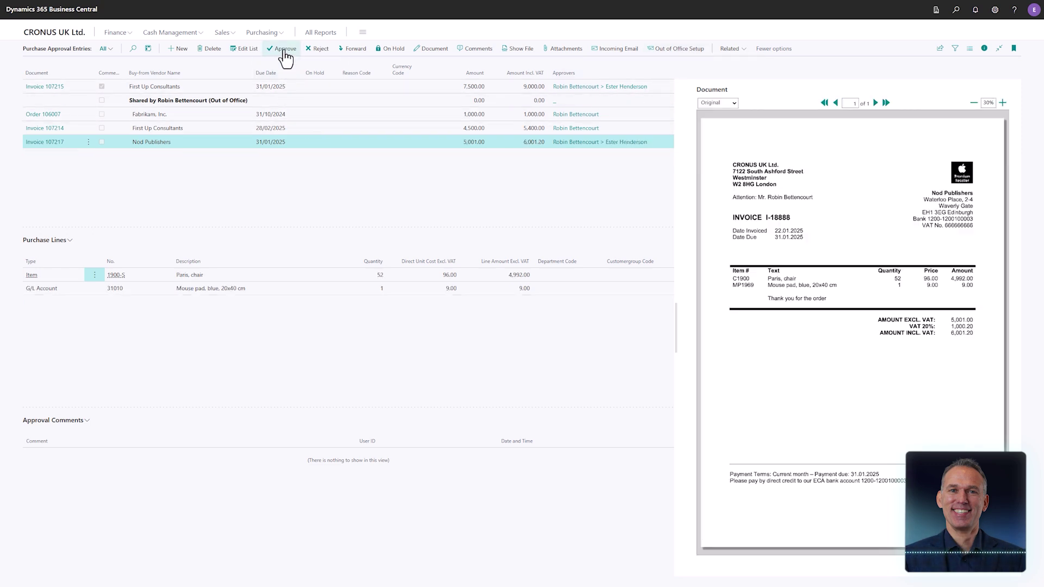